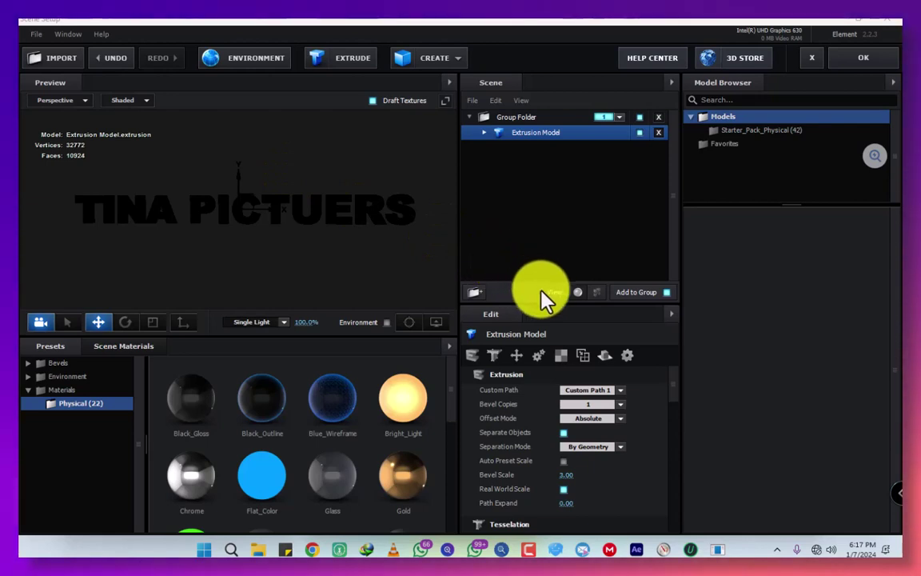
Drop the Gold material onto the TINA PICTUERS text model, then cancel Scene Setup
scroll(237, 424, "down", 1)
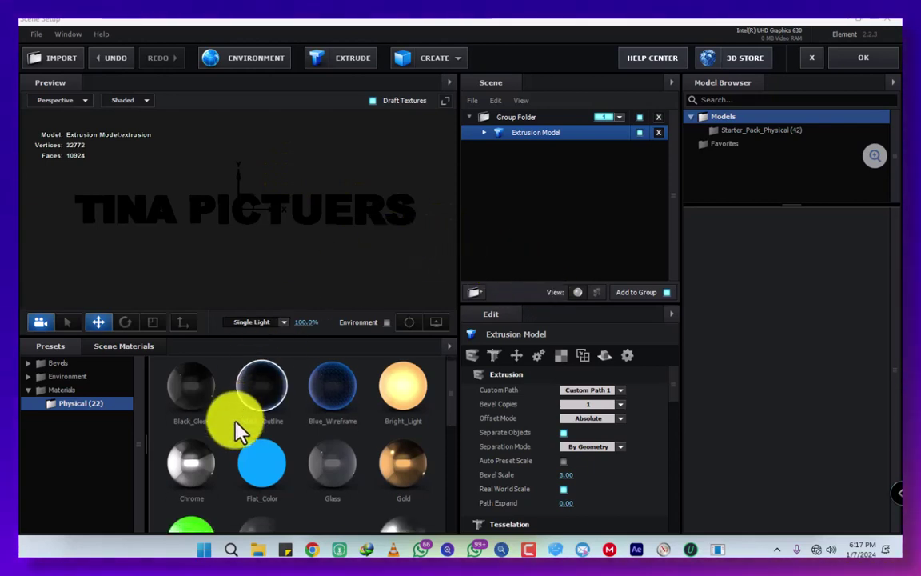
scroll(237, 428, "up", 1)
scroll(237, 428, "down", 3)
scroll(237, 428, "up", 3)
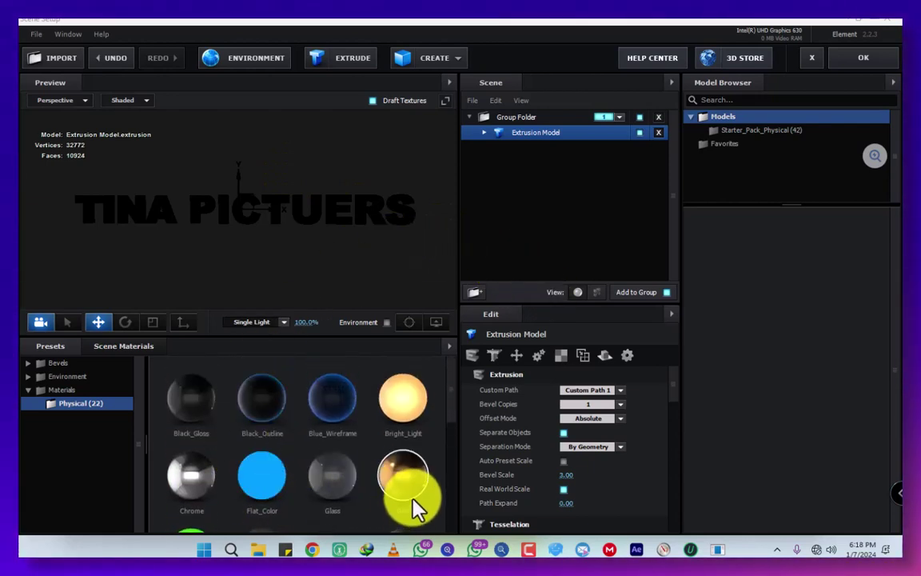
left_click_drag(414, 504, 289, 234)
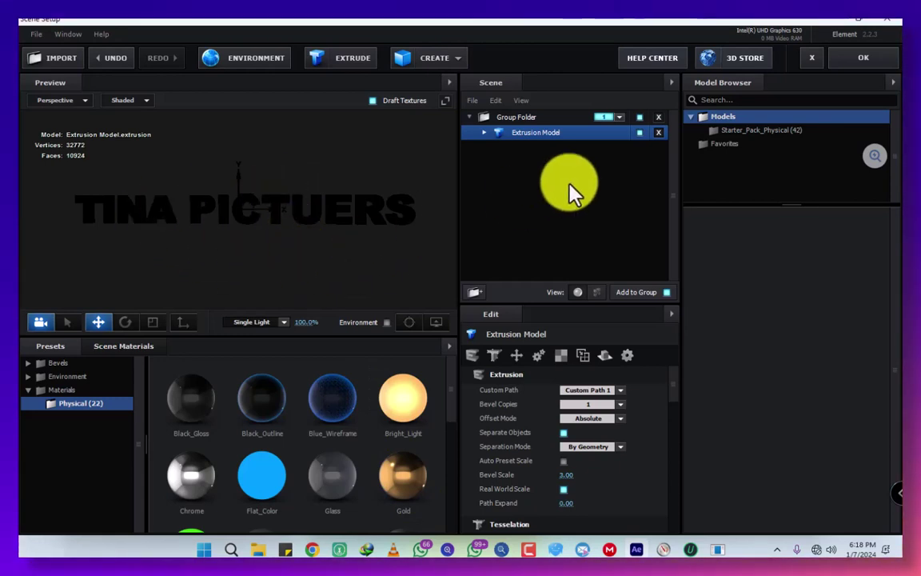
left_click(809, 60)
Confirm leaving Scene Setup without saving and hide the TINA PICTUERS text layer
left_click(422, 305)
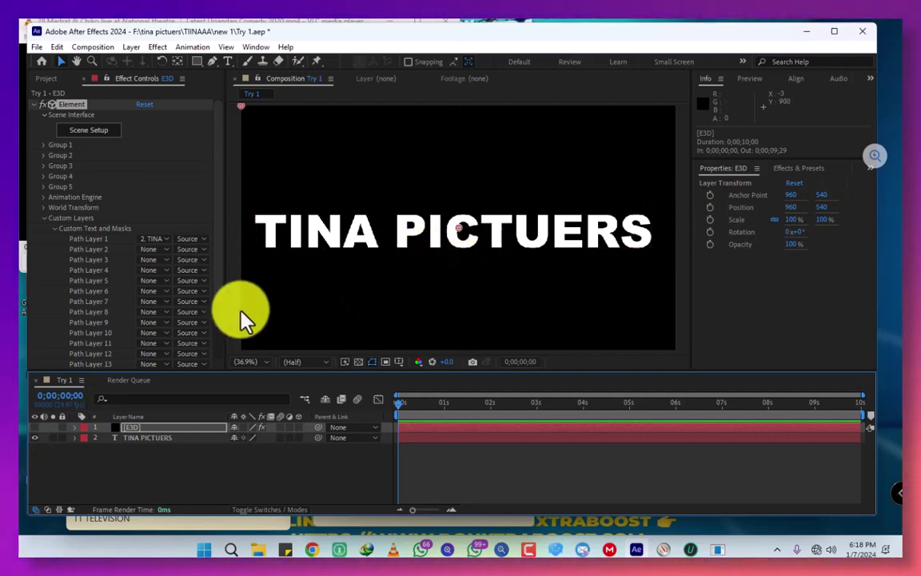
left_click(148, 438)
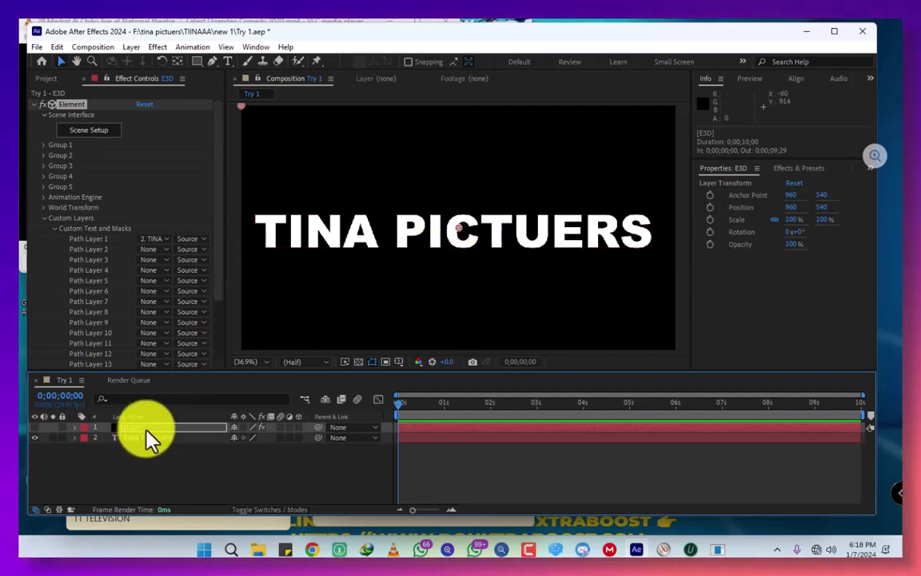
left_click(146, 429)
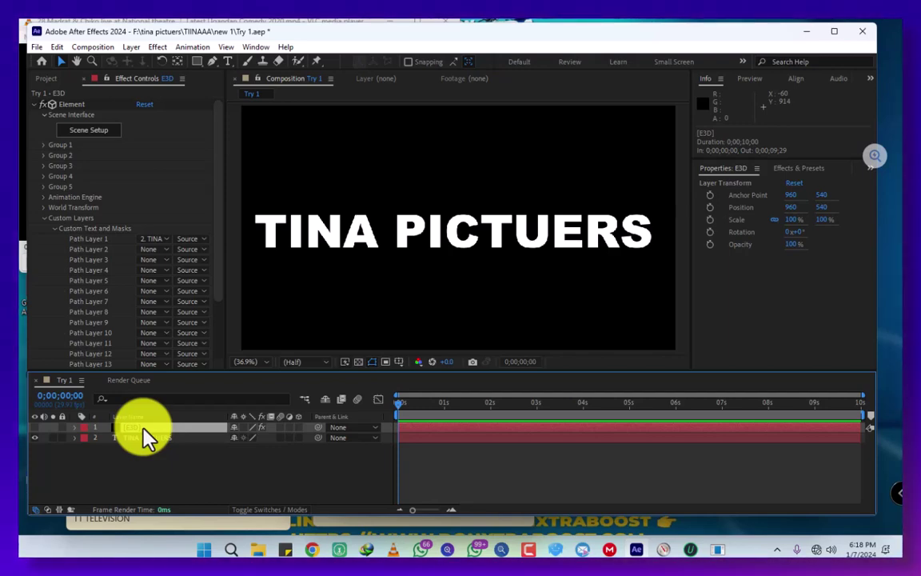
right_click(144, 429)
left_click(124, 431)
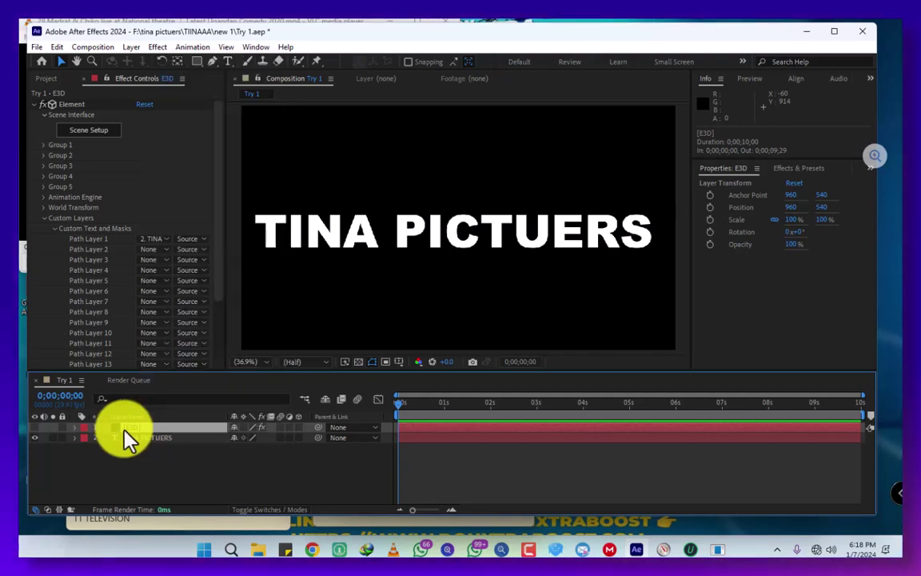
left_click(34, 438)
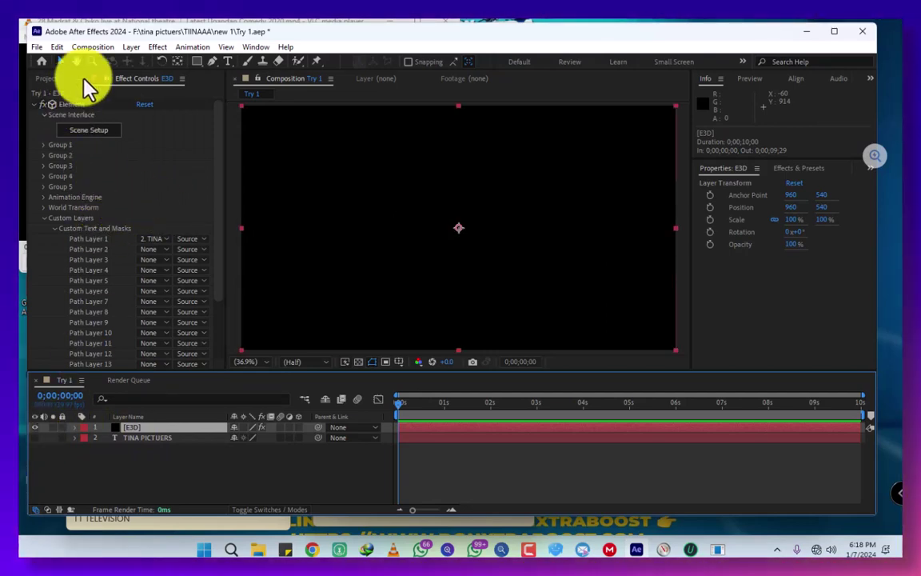
Keep the Element effect's Path Layer 1 set to '2. TINA PICTUERS'
left_click(46, 78)
left_click(120, 78)
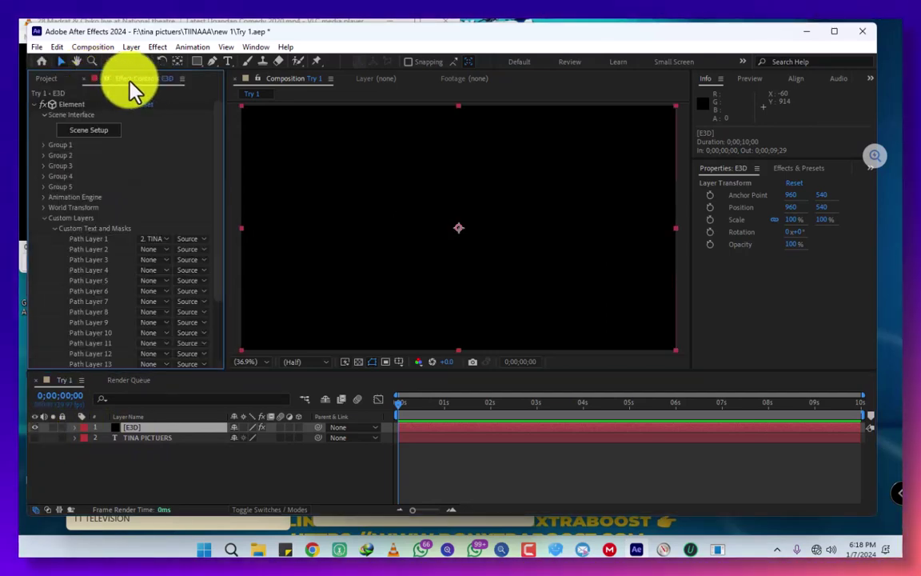
left_click(160, 240)
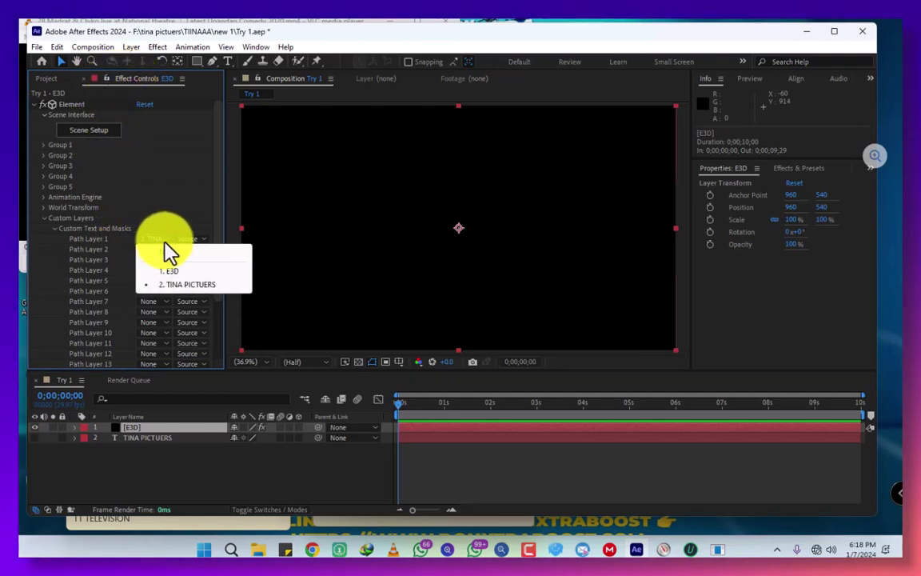
left_click(175, 285)
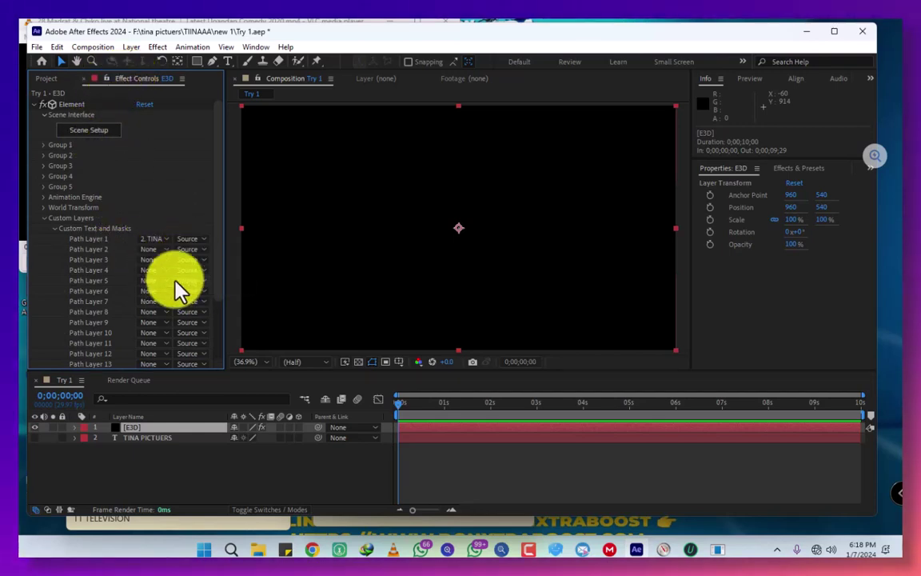
Reopen Element 3D Scene Setup and extrude the TINA PICTUERS text into an Extrusion Model
left_click(101, 136)
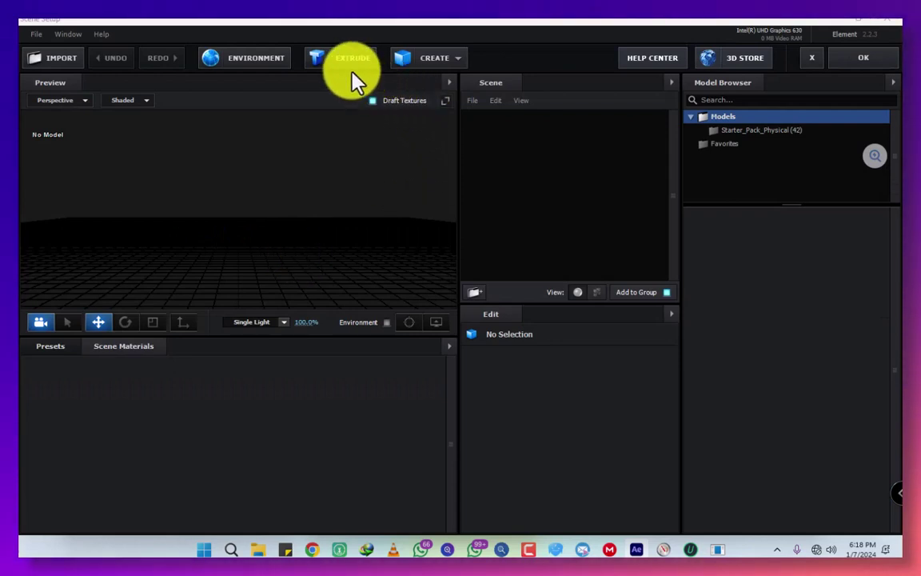
left_click(350, 67)
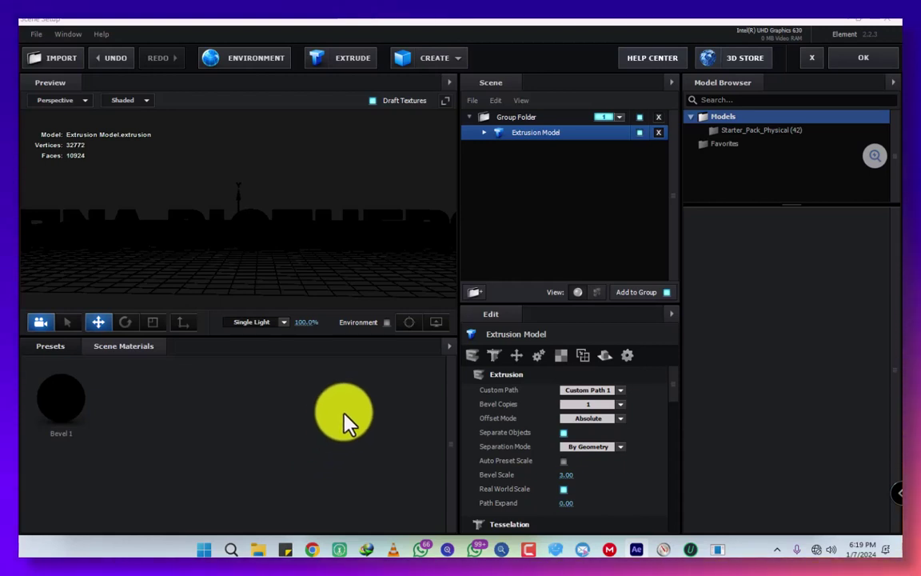
List the Materials > Physical presets, change the preview background, and turn off the preview grid
left_click(46, 346)
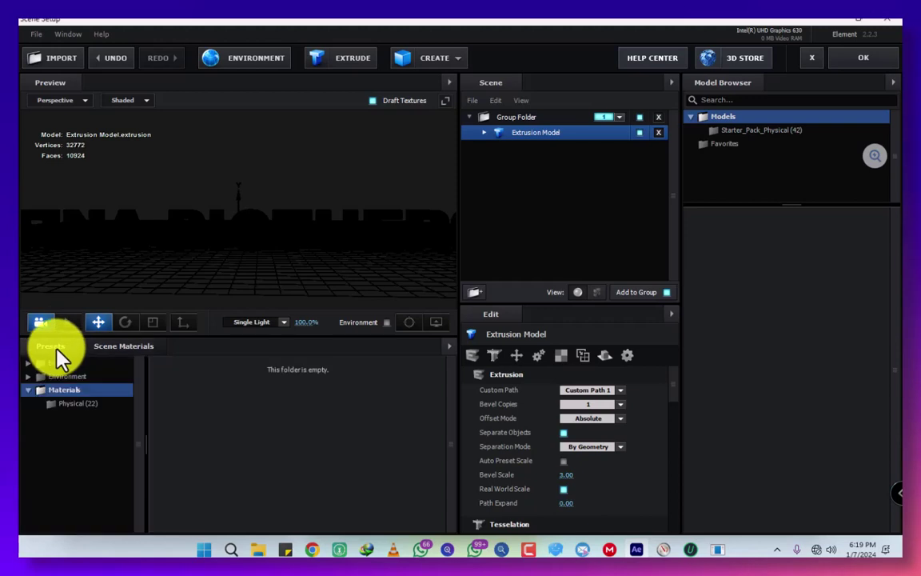
left_click(72, 404)
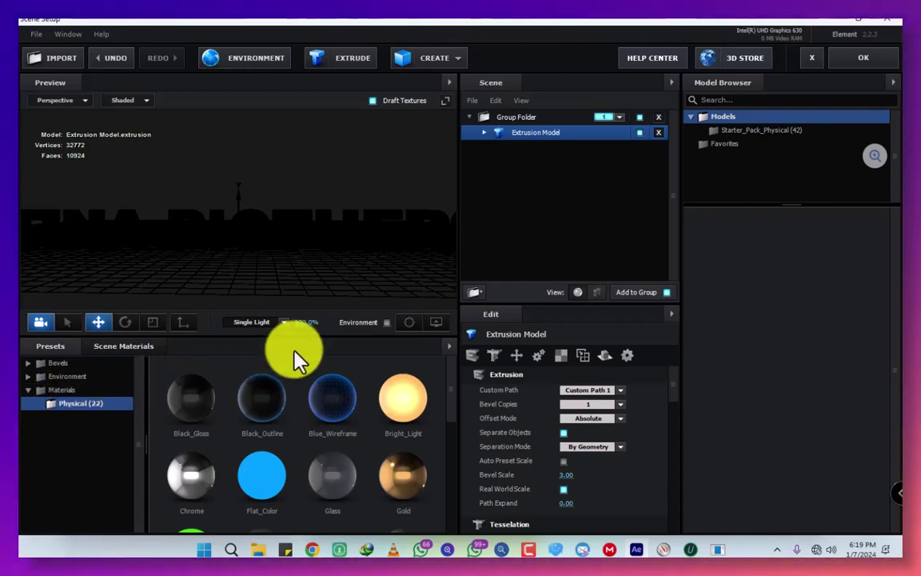
left_click(387, 322)
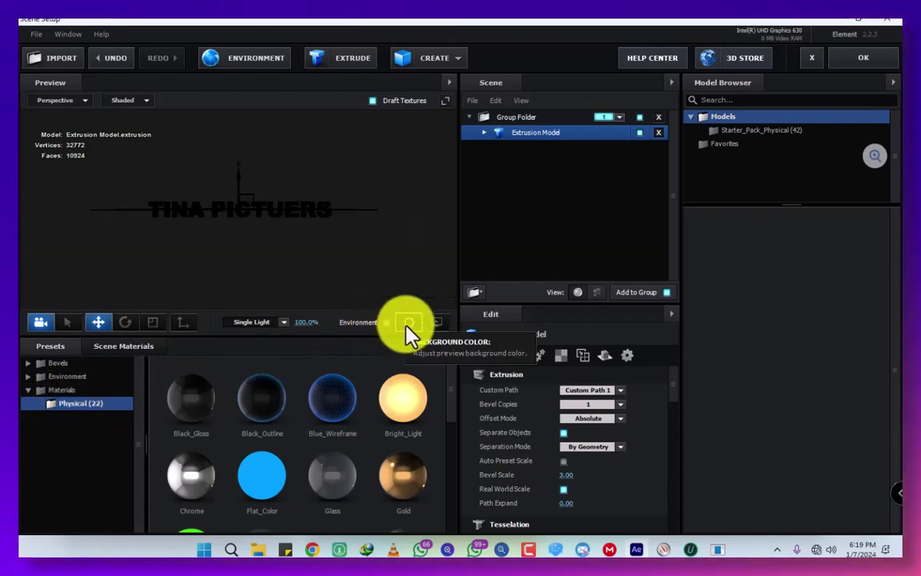
left_click(432, 324)
left_click(374, 281)
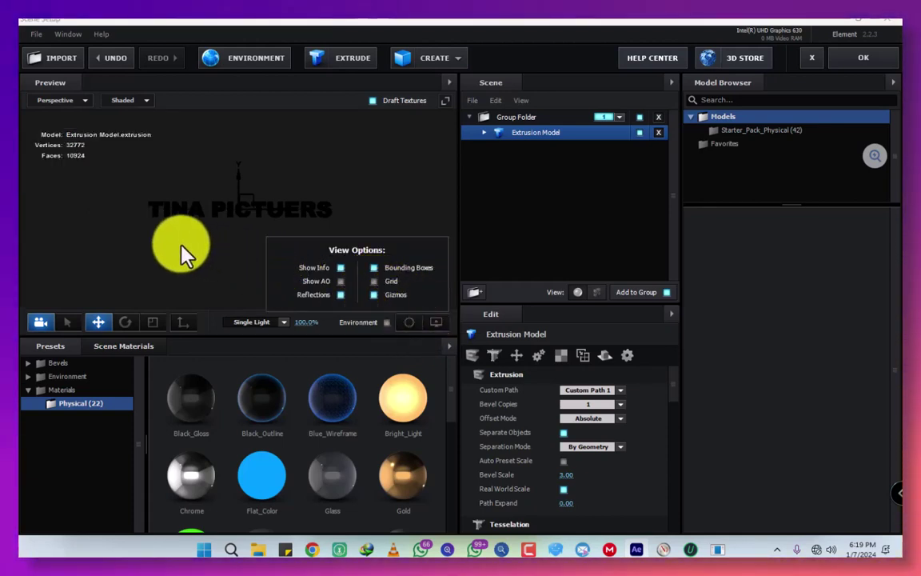
left_click(181, 246)
scroll(184, 245, "up", 2)
scroll(187, 244, "up", 3)
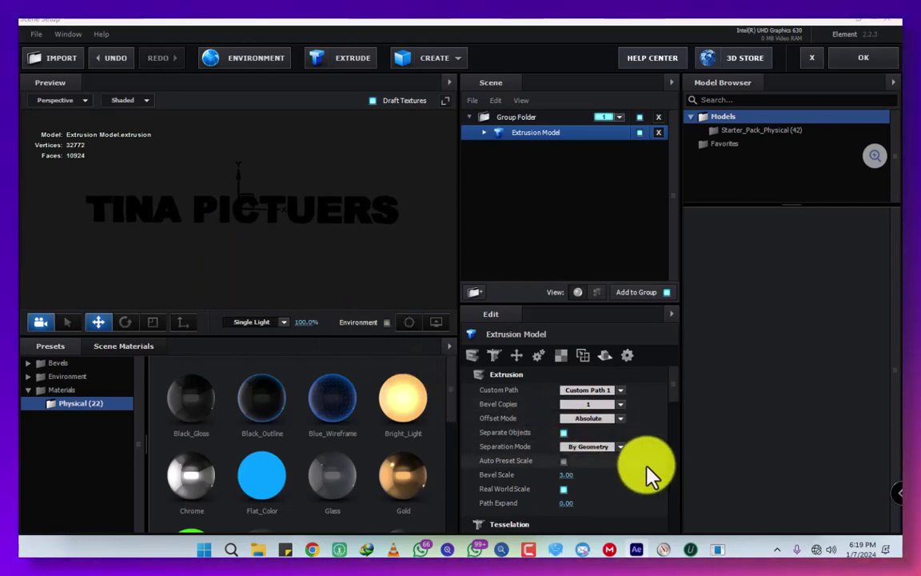
Check Disable Environment under Reflect Mode so the text renders light grey
scroll(648, 464, "down", 2)
scroll(647, 448, "up", 2)
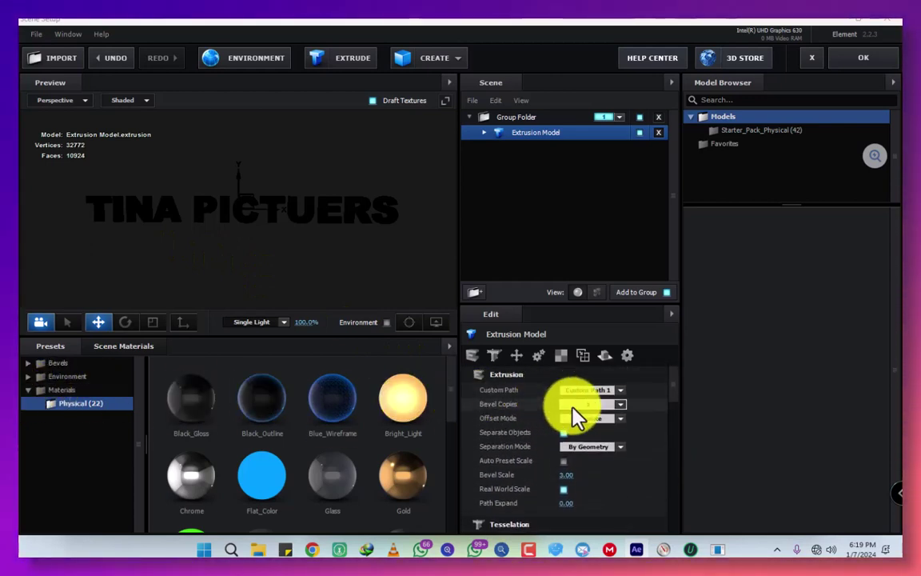
scroll(617, 432, "down", 1)
scroll(617, 432, "down", 2)
scroll(617, 432, "down", 1)
scroll(620, 436, "down", 2)
scroll(620, 436, "down", 2)
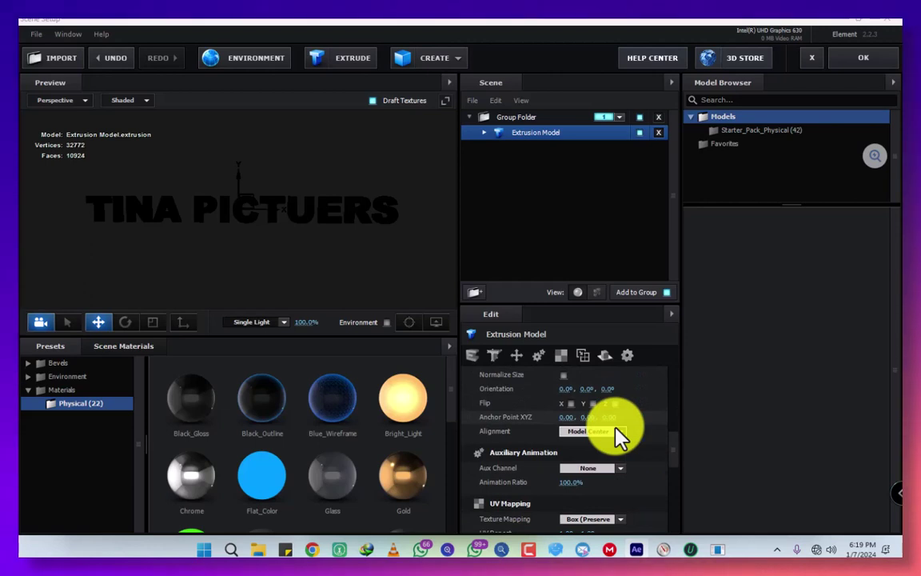
scroll(620, 436, "down", 1)
scroll(620, 436, "down", 2)
scroll(616, 428, "down", 1)
scroll(616, 428, "down", 1)
scroll(616, 428, "down", 1)
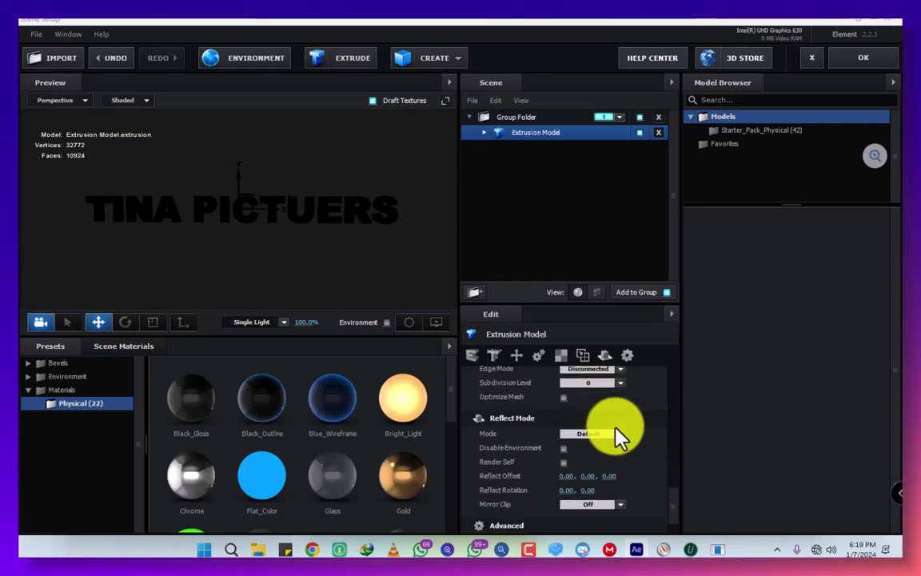
left_click(565, 450)
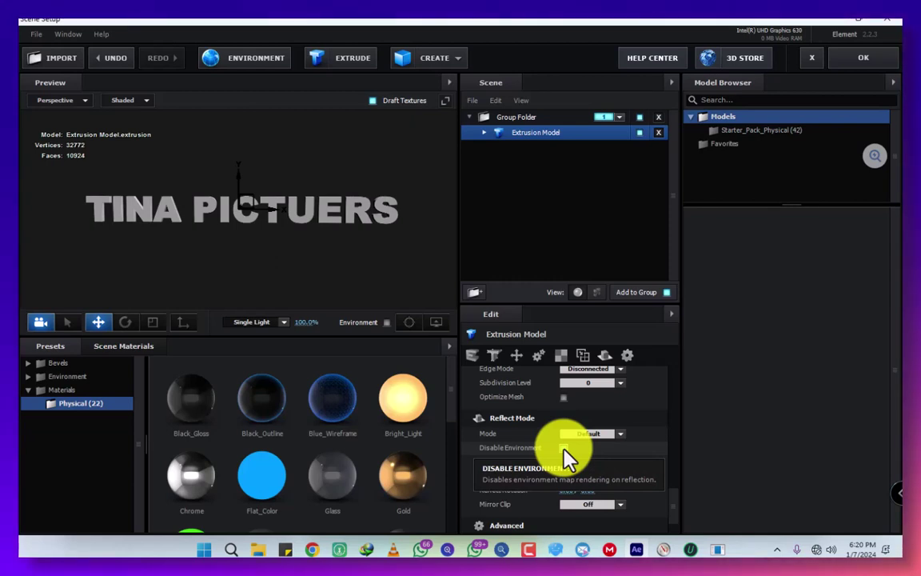
left_click(563, 449)
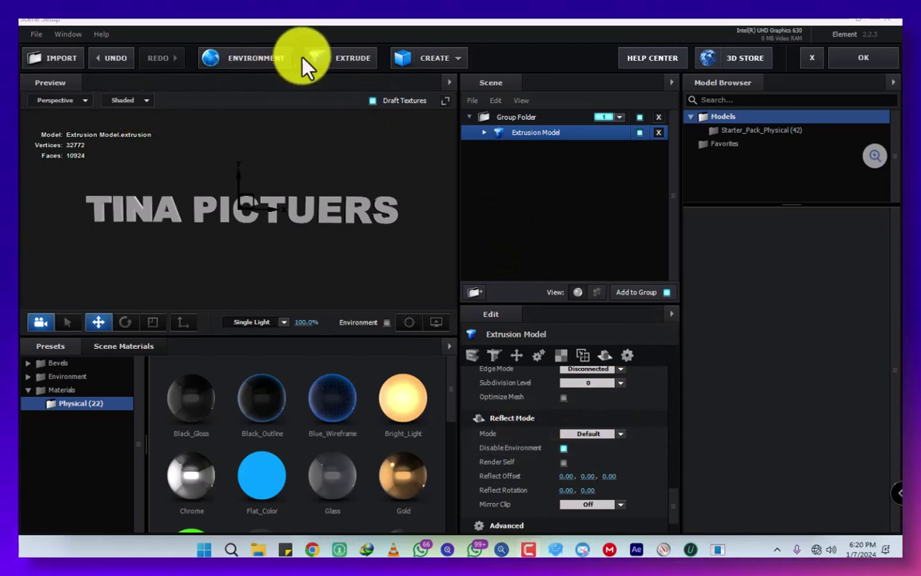
Browse the Environment presets, then go back to Materials > Physical
left_click(256, 57)
double_click(67, 376)
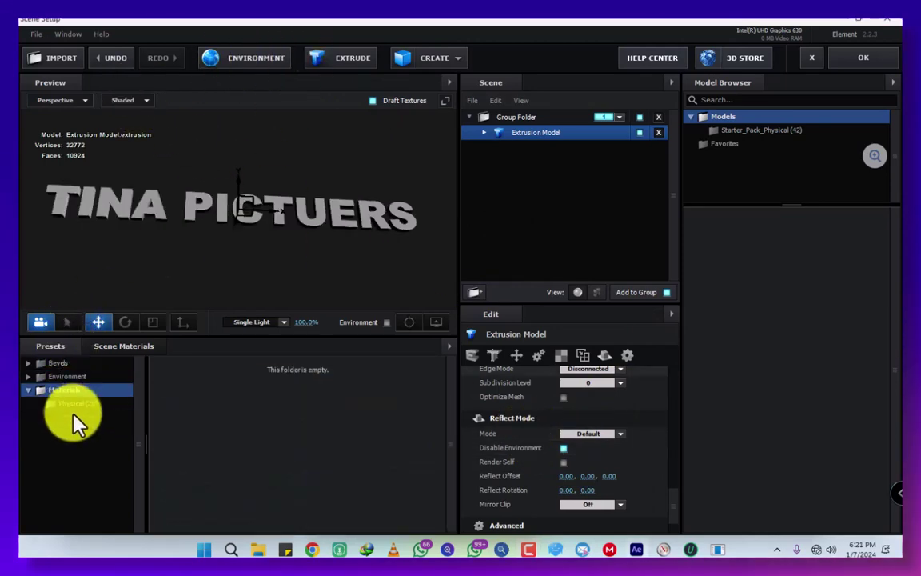
left_click(80, 403)
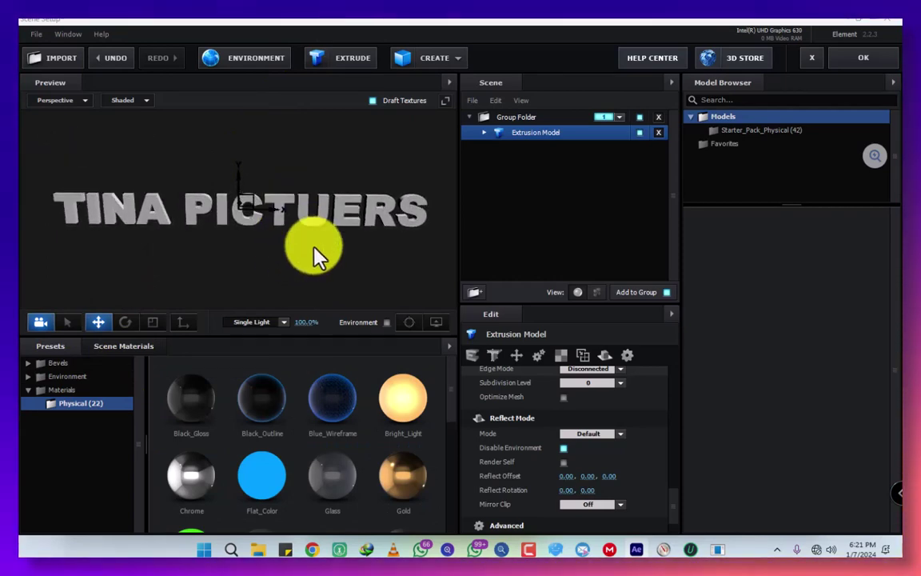
Click OK in Scene Setup to apply the grey 3D text to the composition
left_click(860, 68)
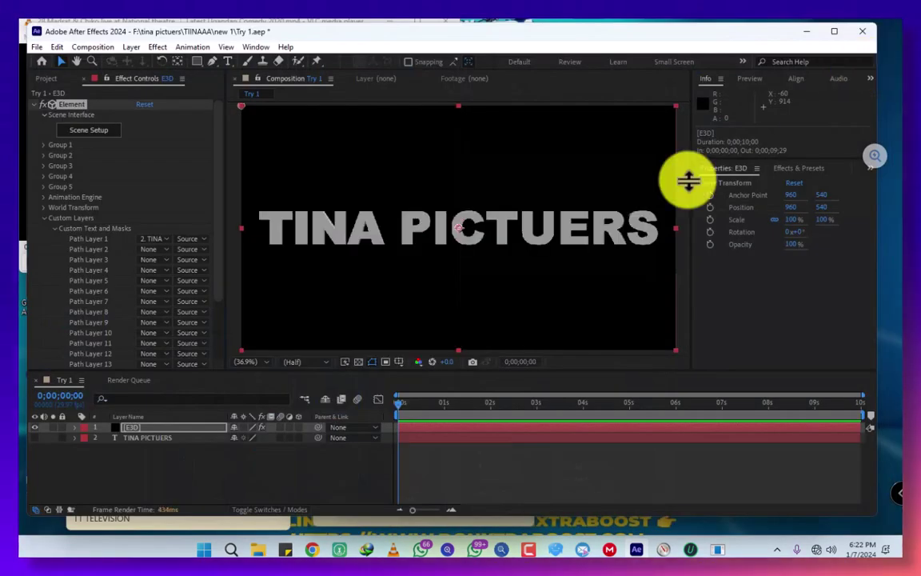